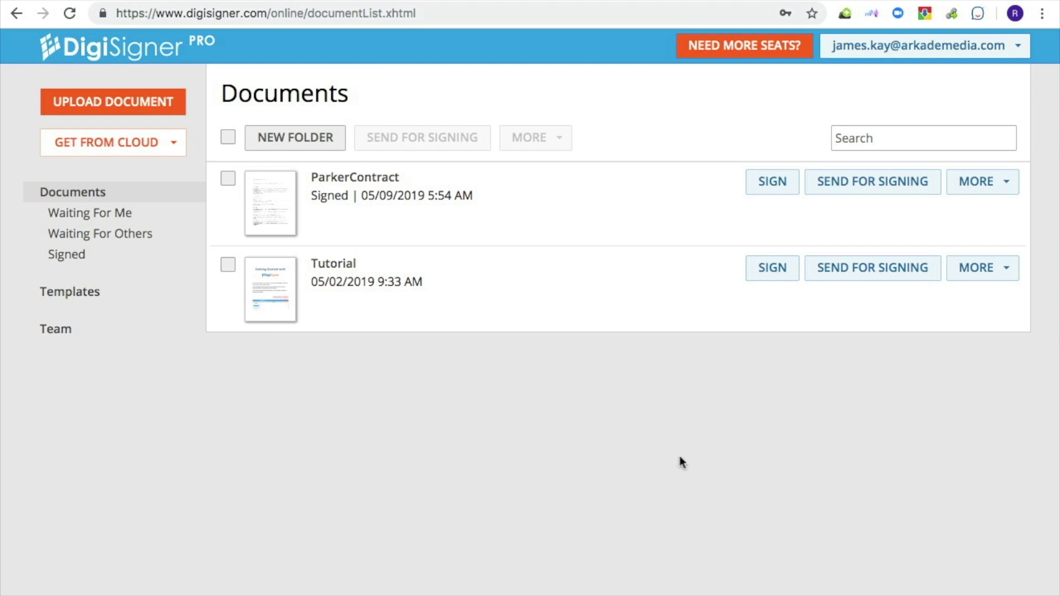
# Upload Basic-Non-Disclosure-Agreement.pdf and open it in the signing field editor
pyautogui.click(155, 113)
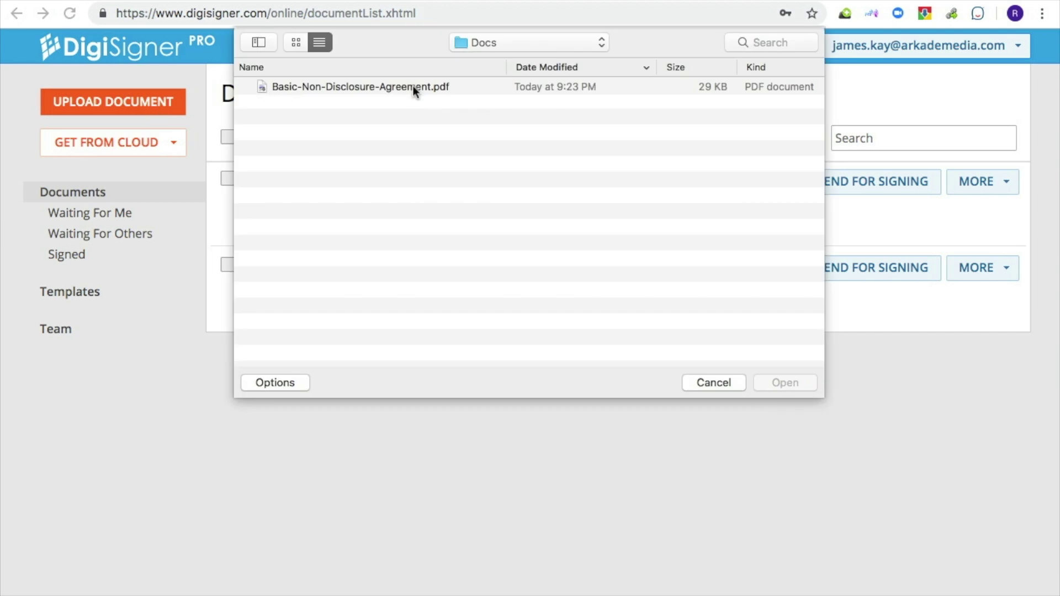
pyautogui.click(416, 87)
pyautogui.click(781, 383)
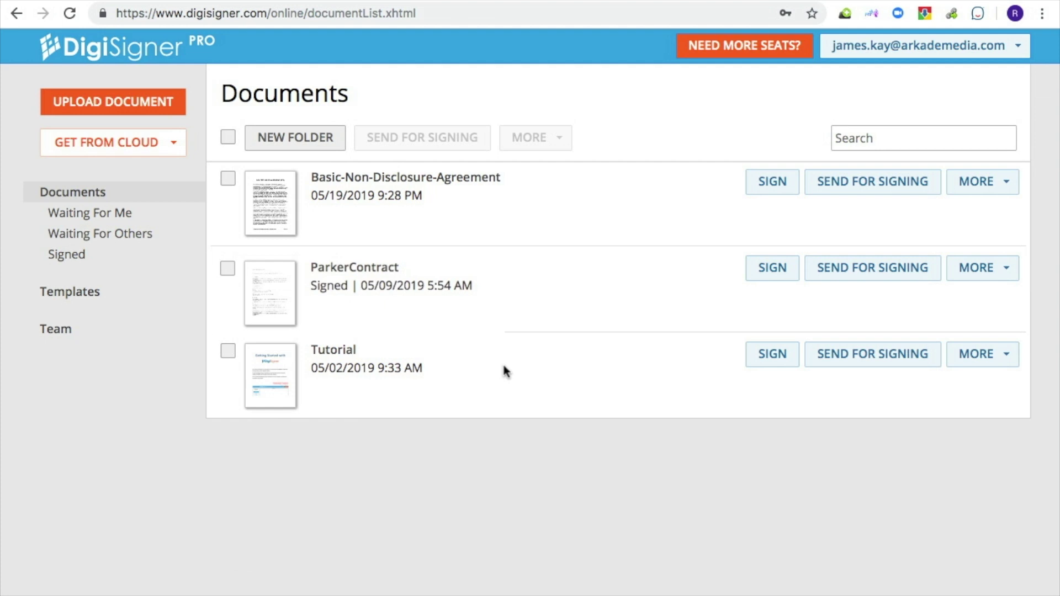
pyautogui.click(473, 188)
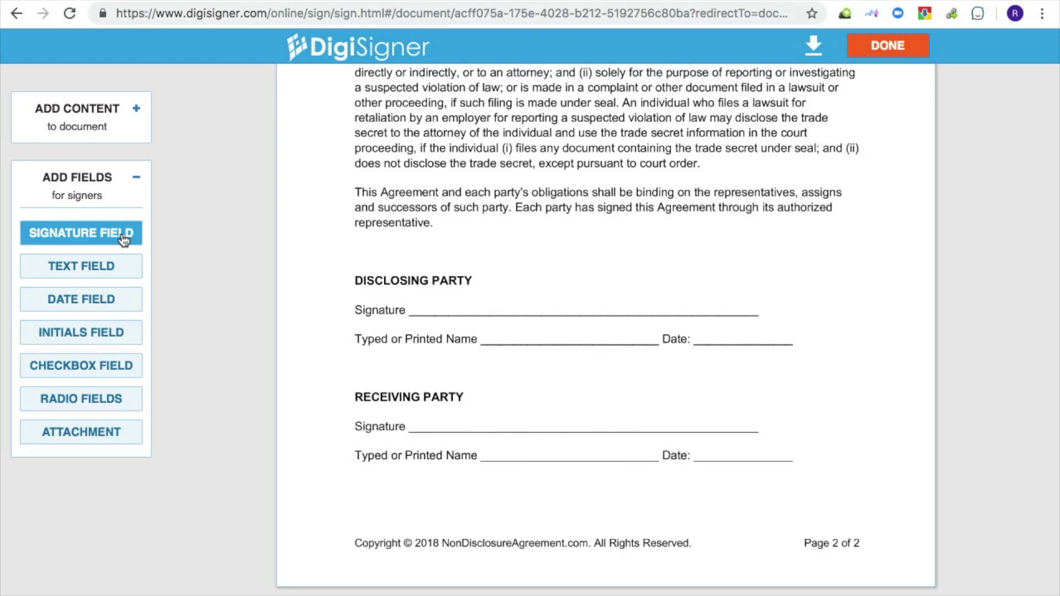
# Place Signer 1 signature, text and date fields on the Disclosing Party signature, name and date lines
pyautogui.moveTo(120, 237); pyautogui.dragTo(416, 313)
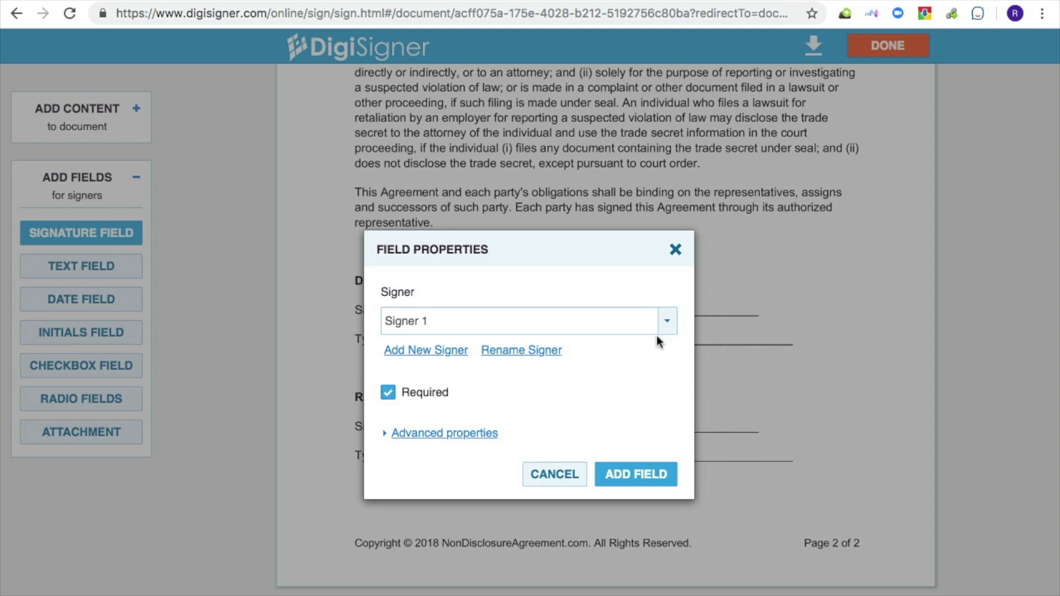
pyautogui.click(640, 473)
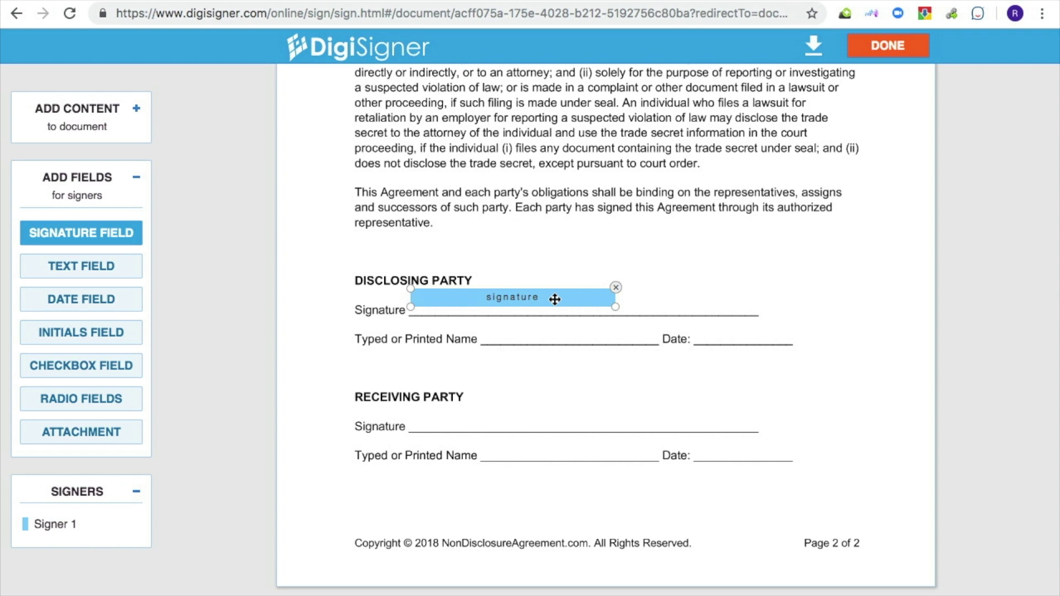
pyautogui.moveTo(555, 299); pyautogui.dragTo(561, 306)
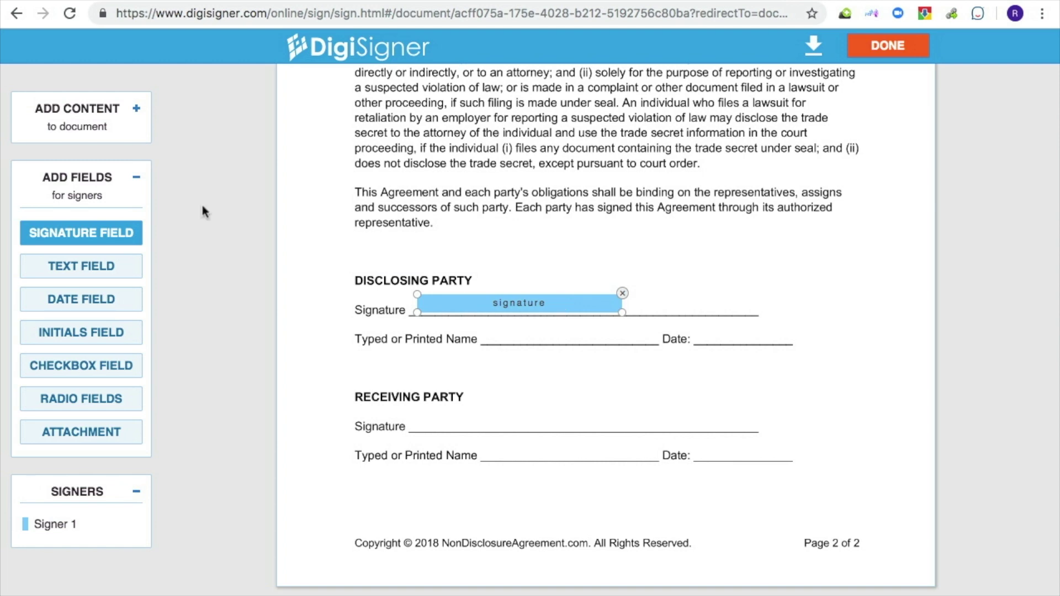
pyautogui.click(108, 267)
pyautogui.click(491, 343)
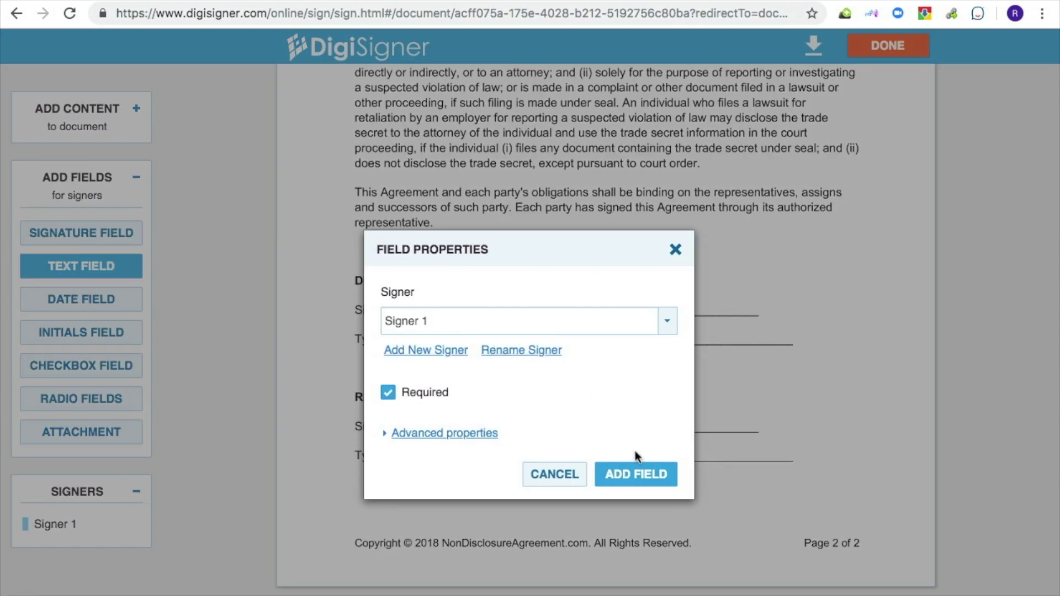
pyautogui.click(635, 540)
pyautogui.moveTo(561, 339); pyautogui.dragTo(557, 336)
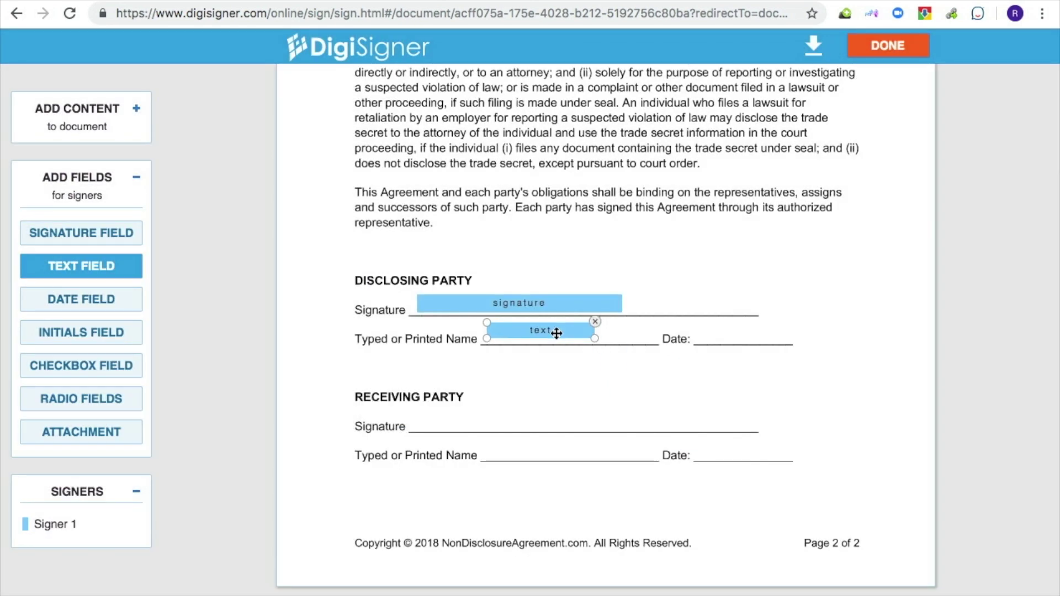
pyautogui.click(113, 303)
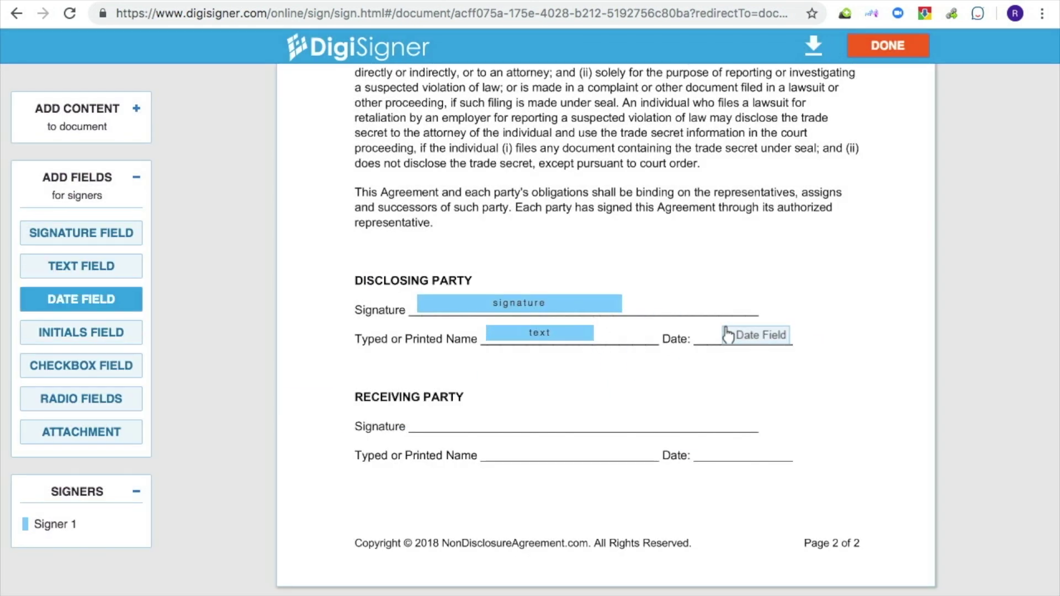
pyautogui.click(701, 338)
pyautogui.click(645, 446)
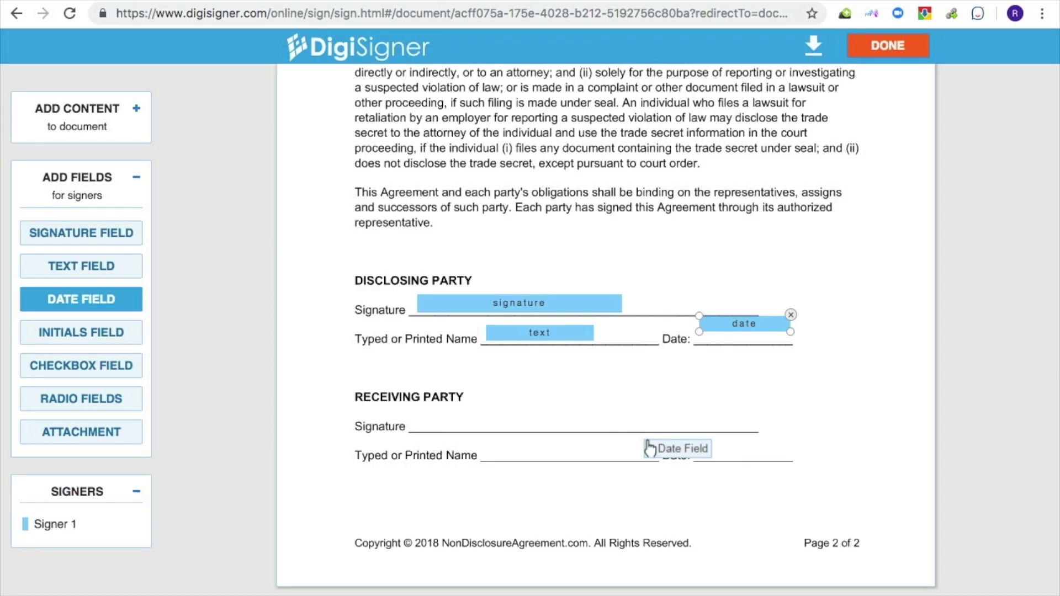
pyautogui.moveTo(722, 331); pyautogui.dragTo(724, 330)
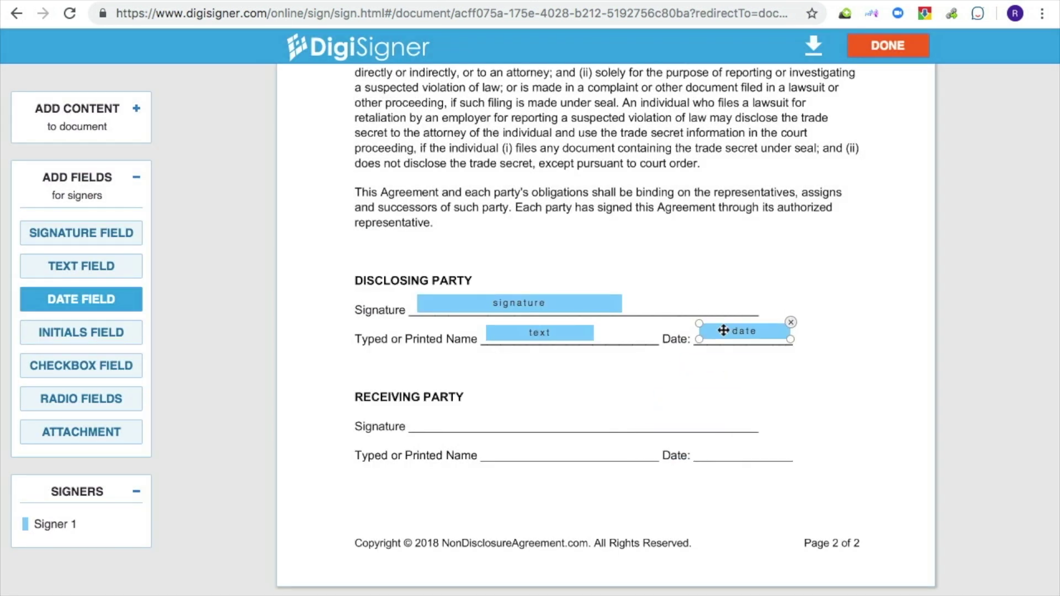
pyautogui.click(92, 232)
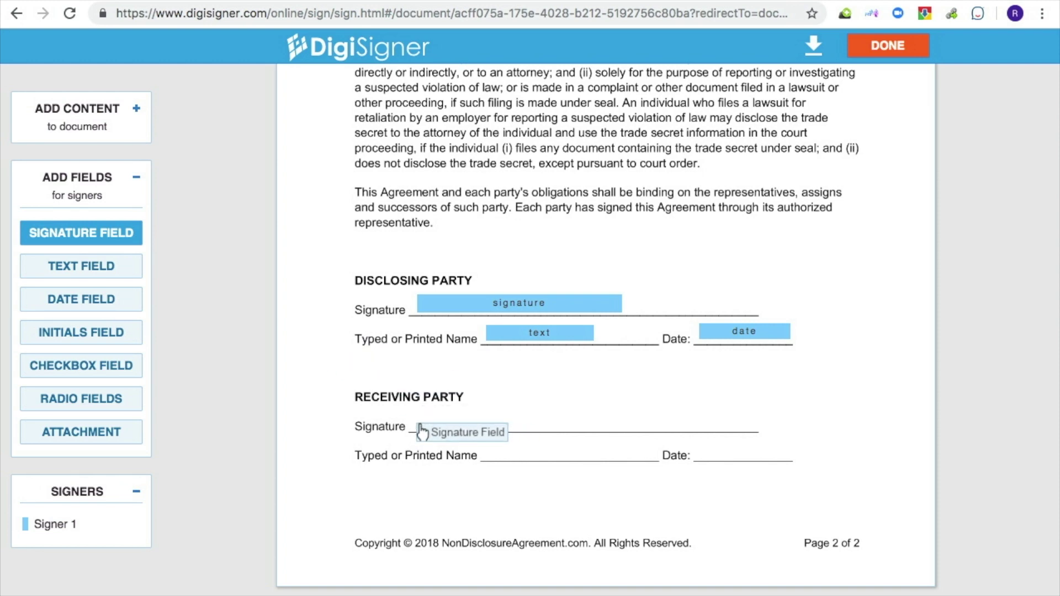
# Create Signer 2 and place its signature field on the Receiving Party signature line
pyautogui.click(425, 436)
pyautogui.click(427, 351)
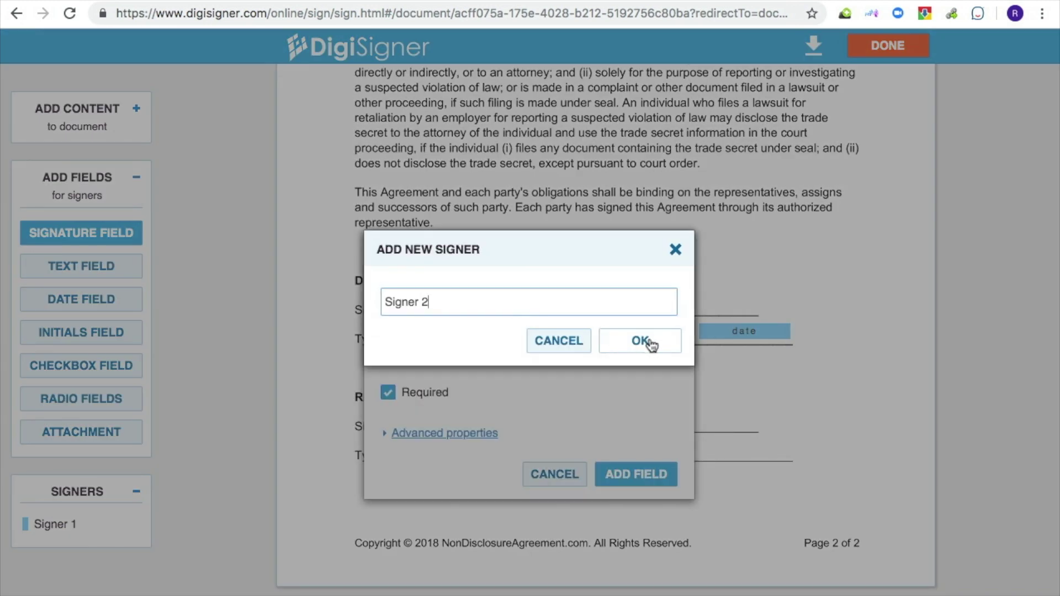
pyautogui.click(634, 341)
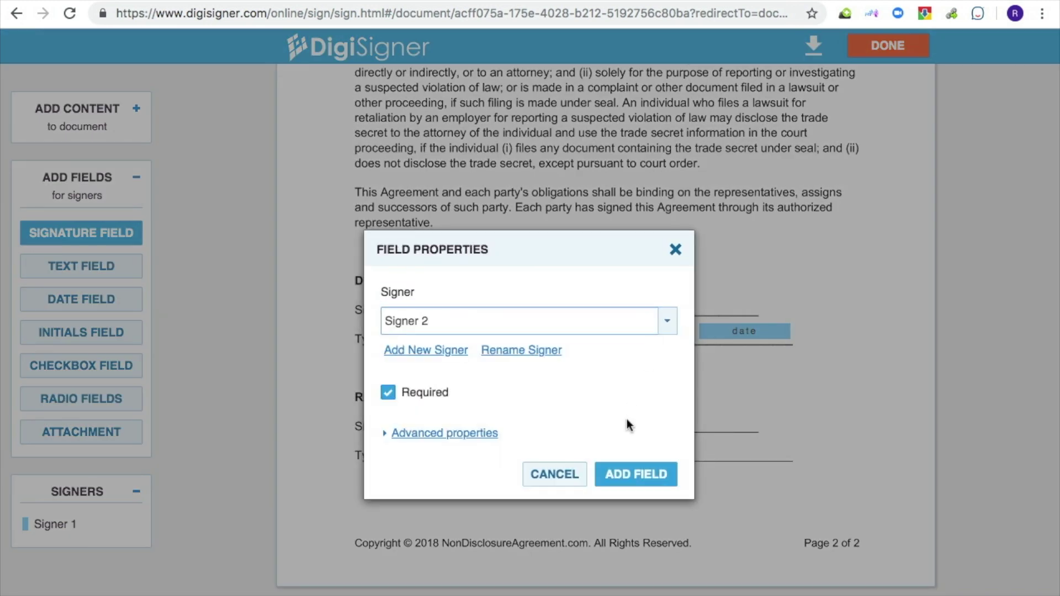
pyautogui.click(646, 475)
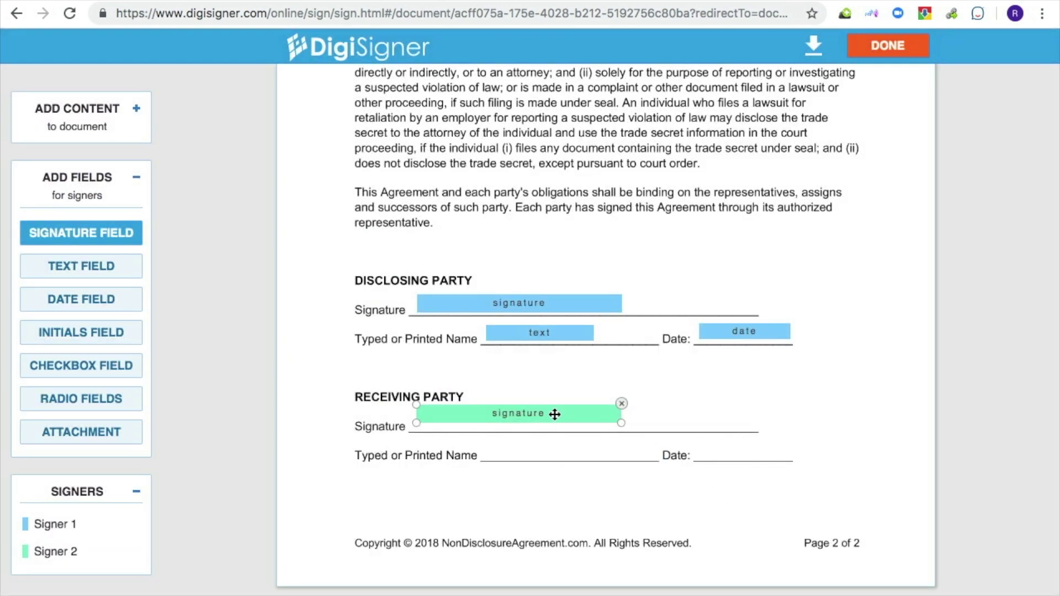
pyautogui.moveTo(554, 414); pyautogui.dragTo(554, 419)
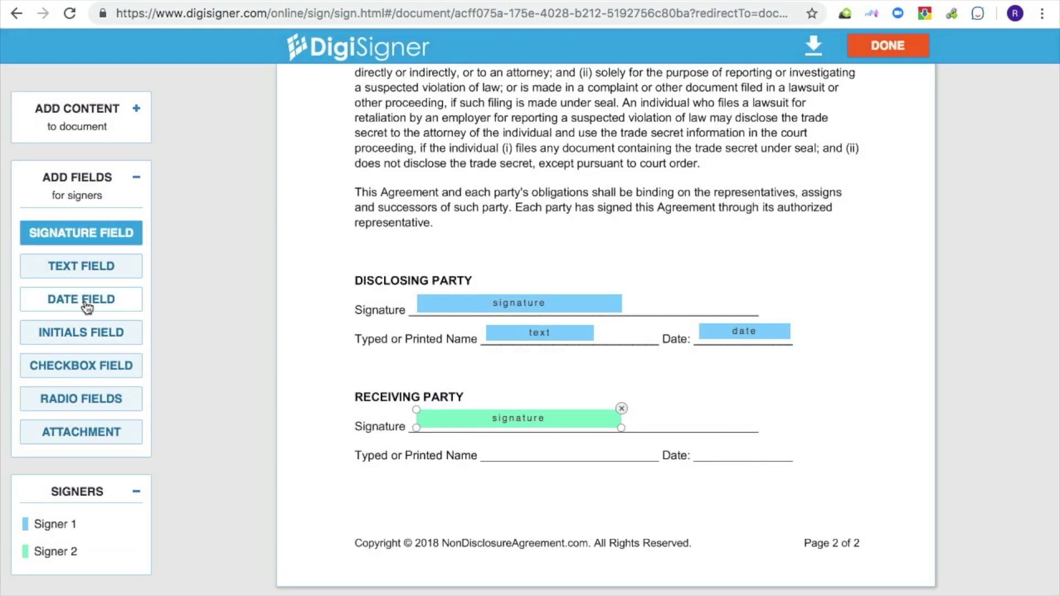
# Add Signer 2 text and date fields on the Receiving Party name and date lines
pyautogui.click(95, 266)
pyautogui.click(490, 460)
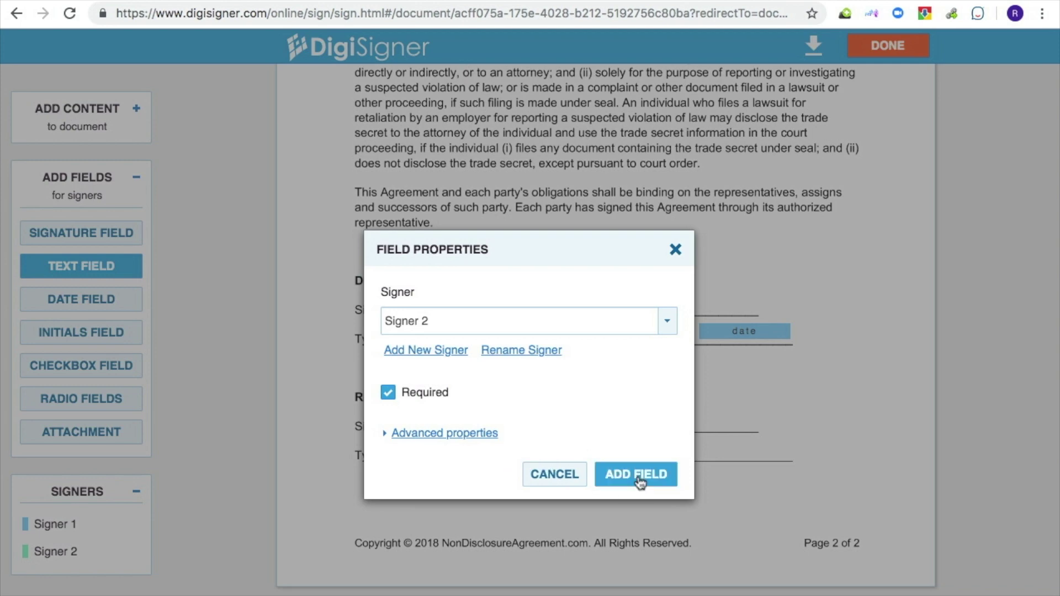
pyautogui.click(639, 479)
pyautogui.moveTo(558, 440); pyautogui.dragTo(558, 446)
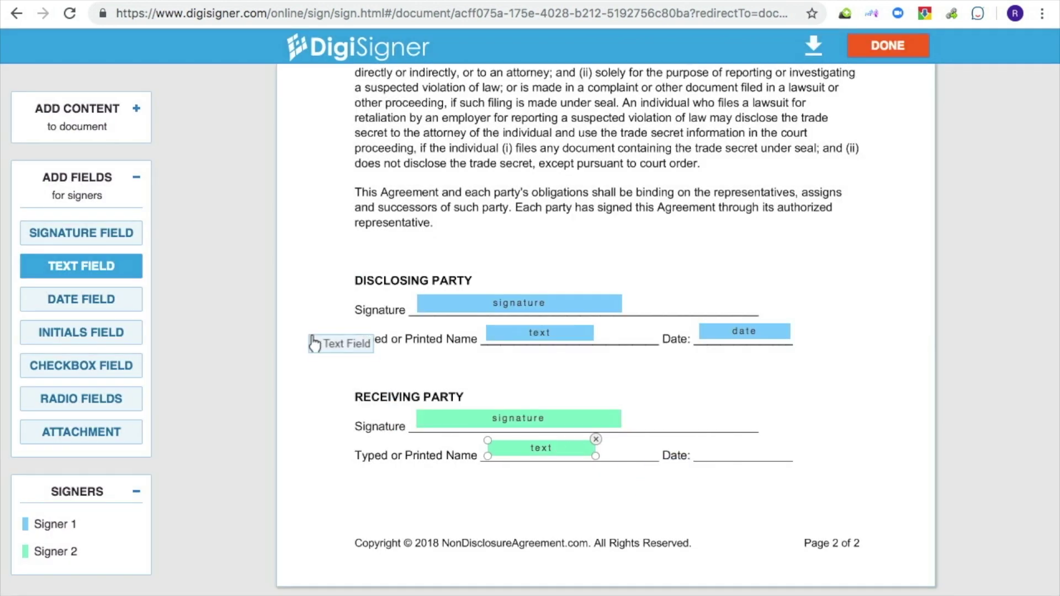
pyautogui.click(96, 302)
pyautogui.click(702, 452)
pyautogui.click(648, 445)
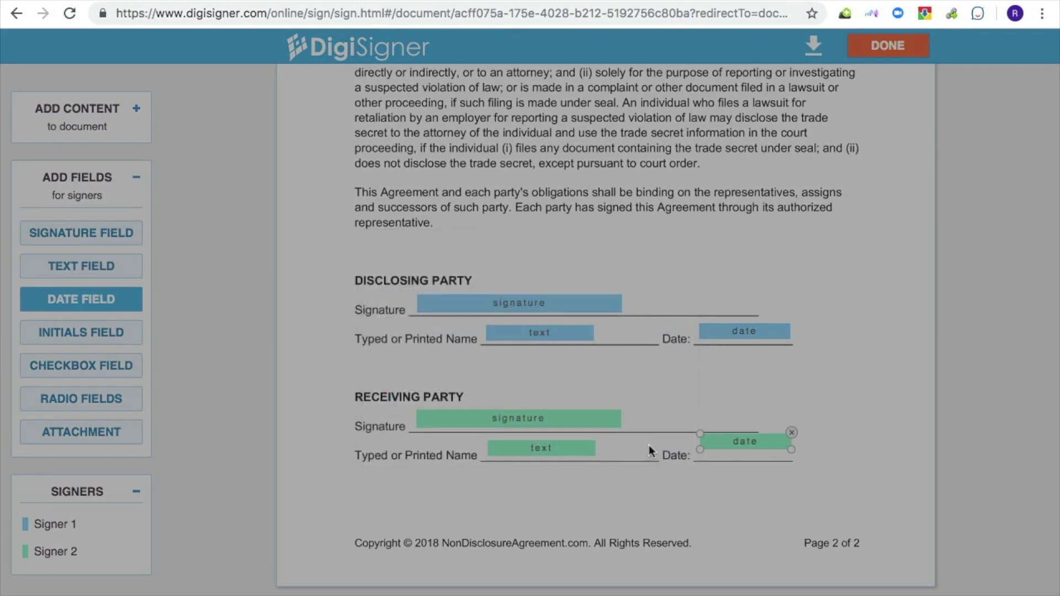
pyautogui.moveTo(747, 439); pyautogui.dragTo(744, 446)
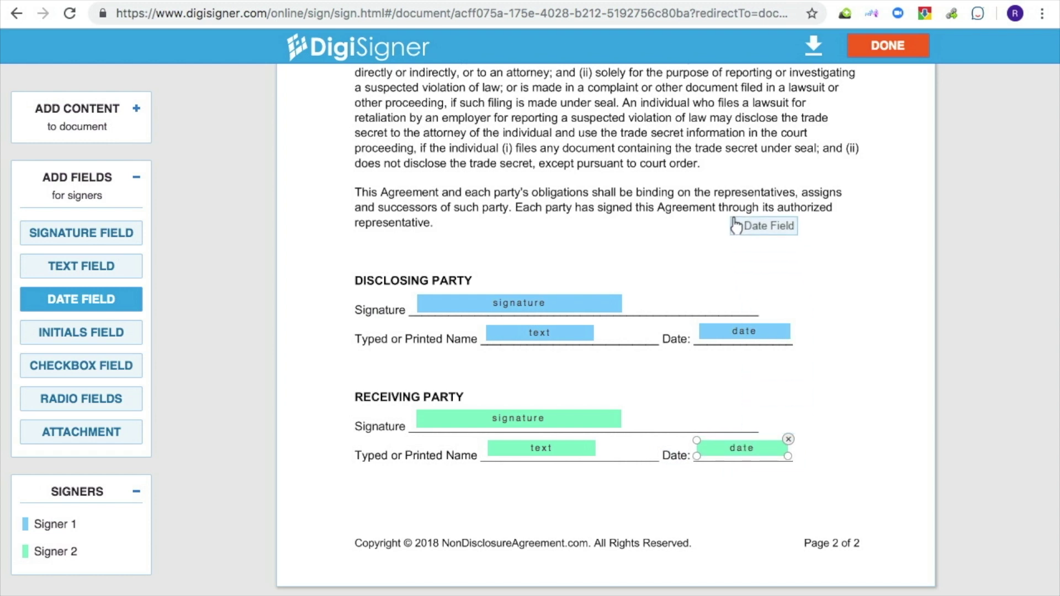
# Finish the field layout with DONE and return to the Documents list
pyautogui.click(897, 47)
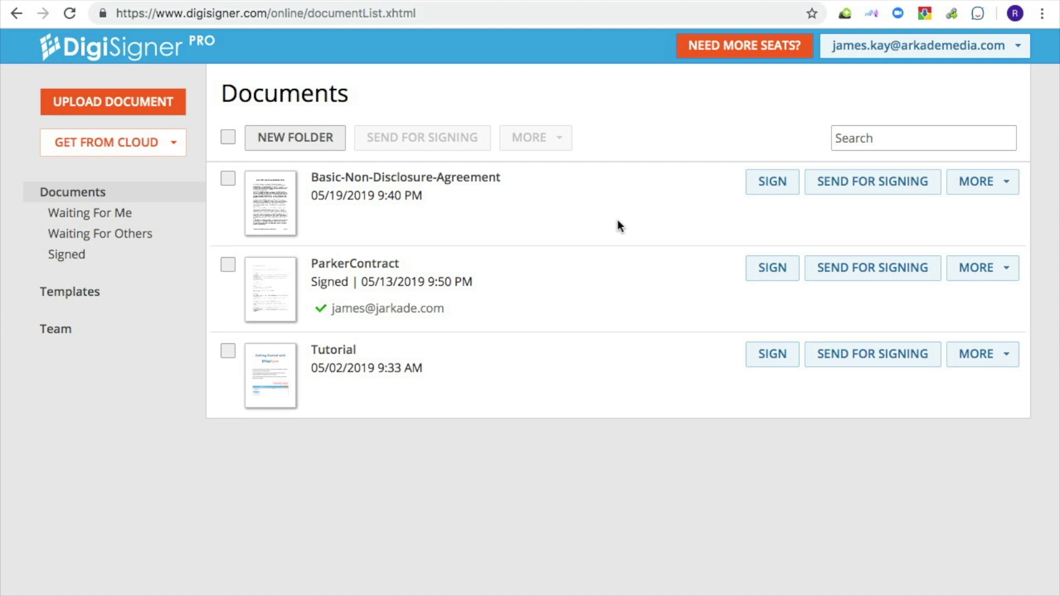
# Enter the two signers' e-mail addresses and send the NDA for signing
pyautogui.click(849, 192)
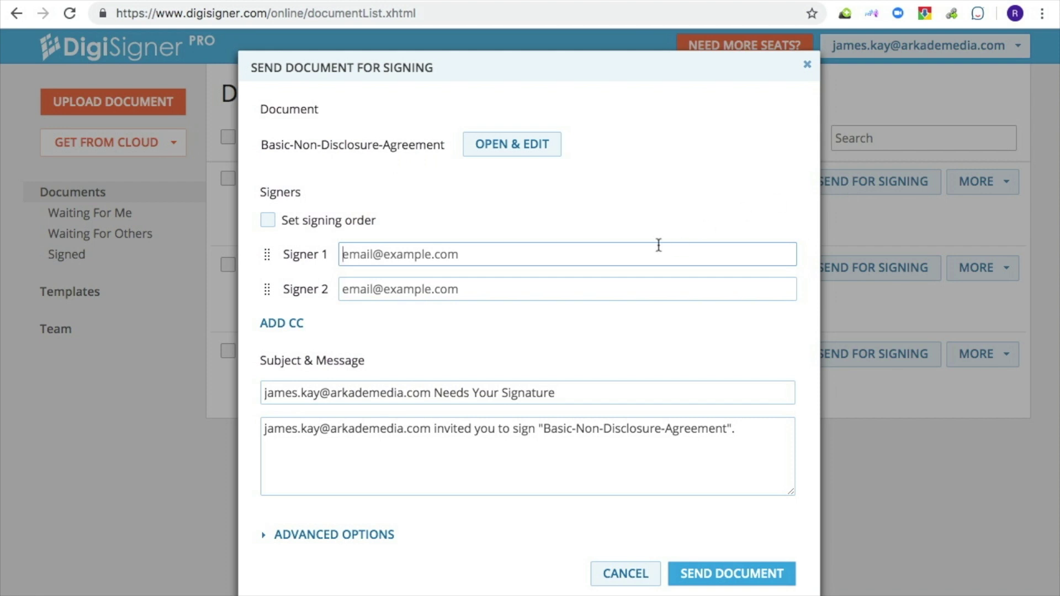
pyautogui.write('ja')
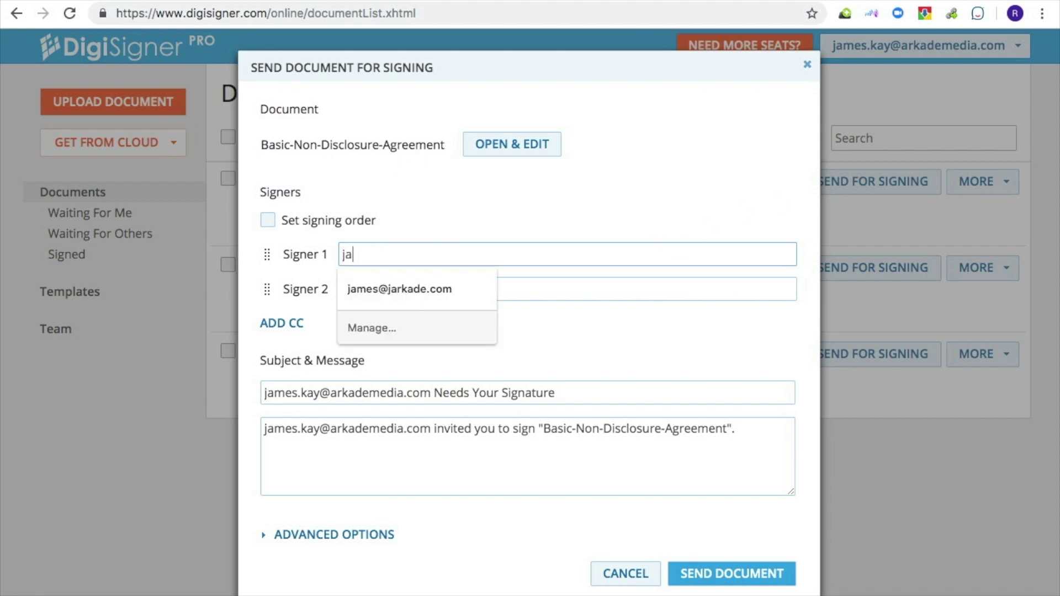
pyautogui.write('mes')
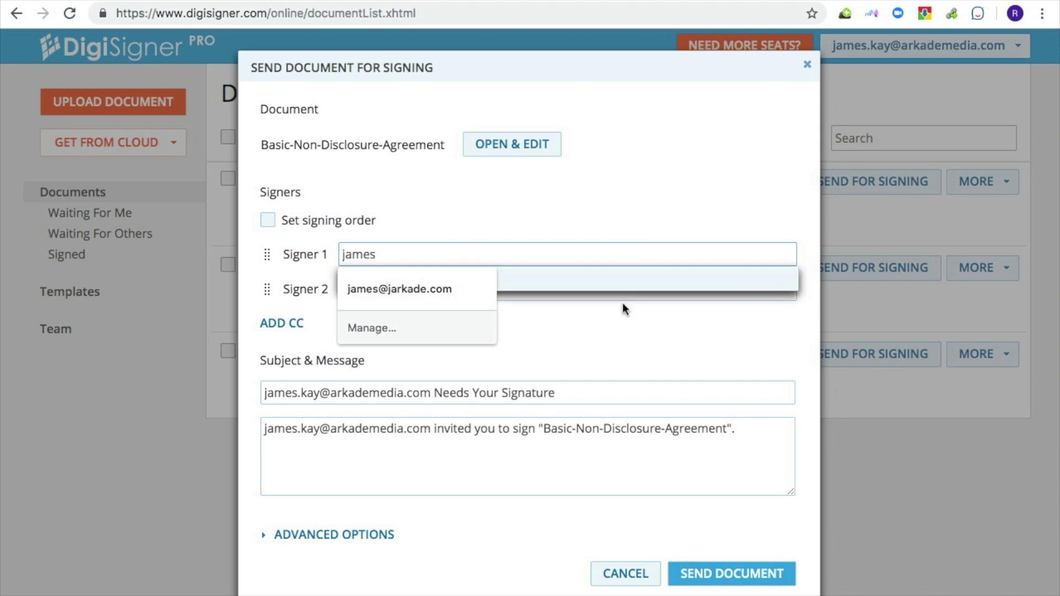
pyautogui.click(449, 291)
pyautogui.press('Tab')
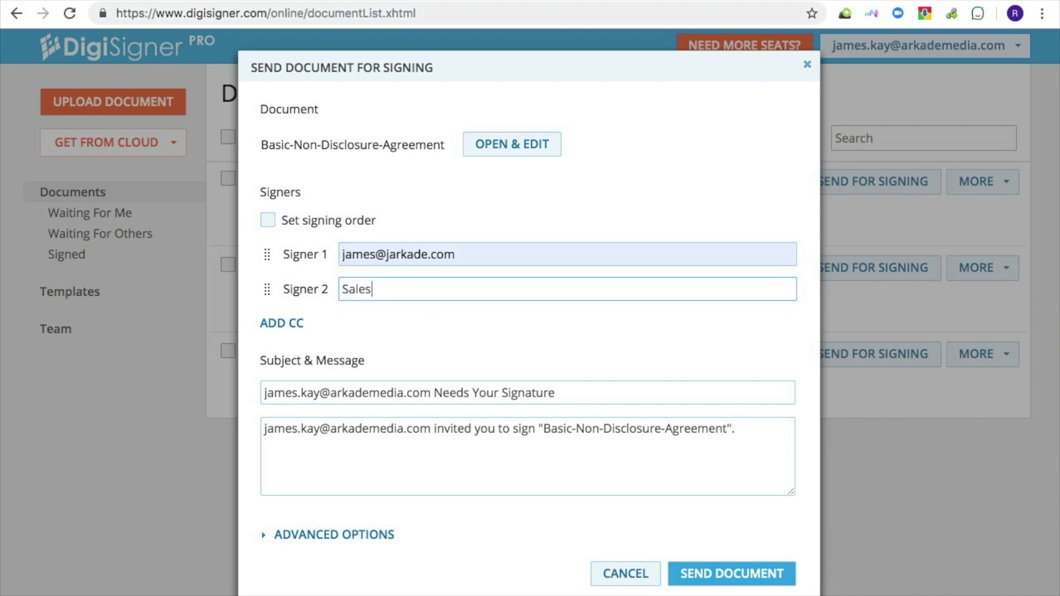
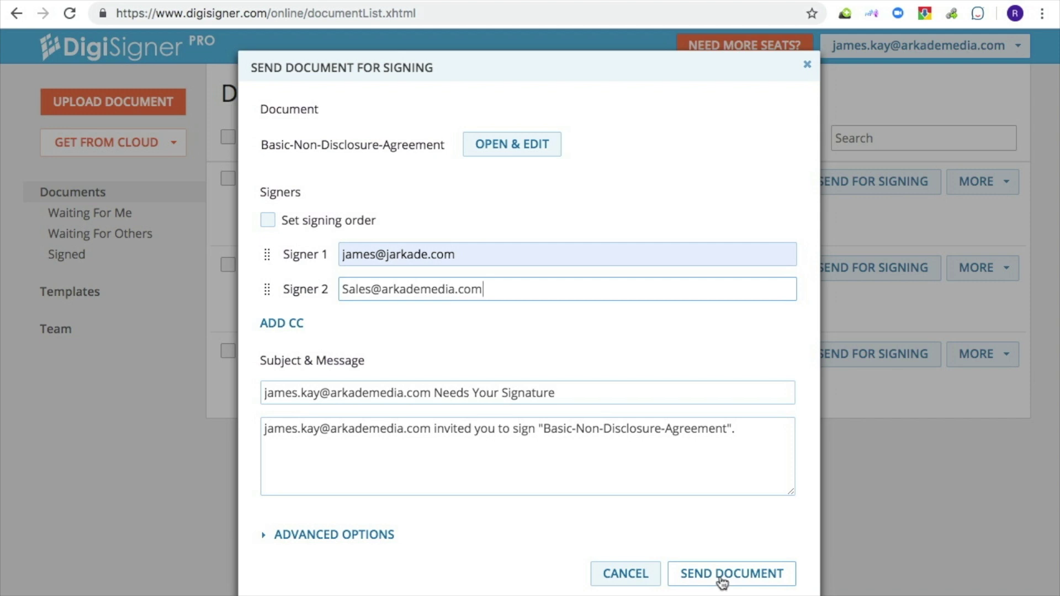
pyautogui.click(722, 574)
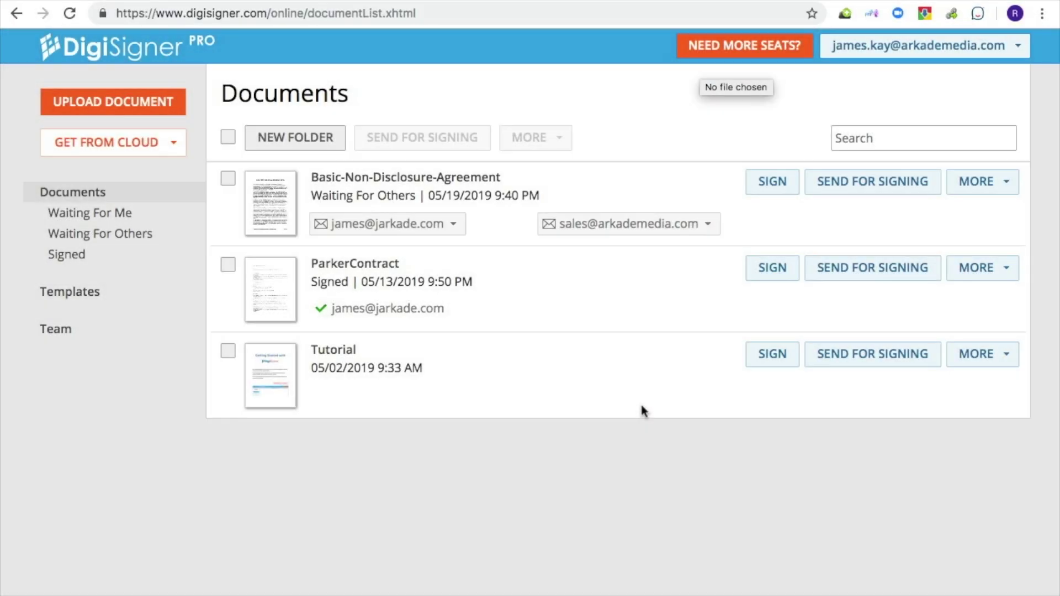
# Open and close the first signer's dropdown on the waiting NDA in the Documents list
pyautogui.click(449, 227)
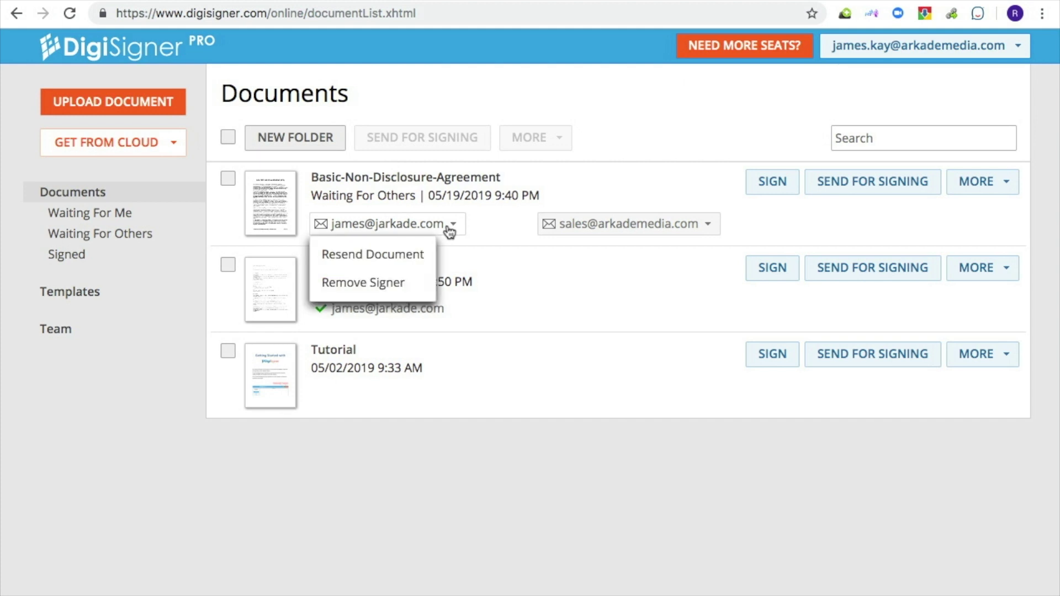
pyautogui.click(449, 226)
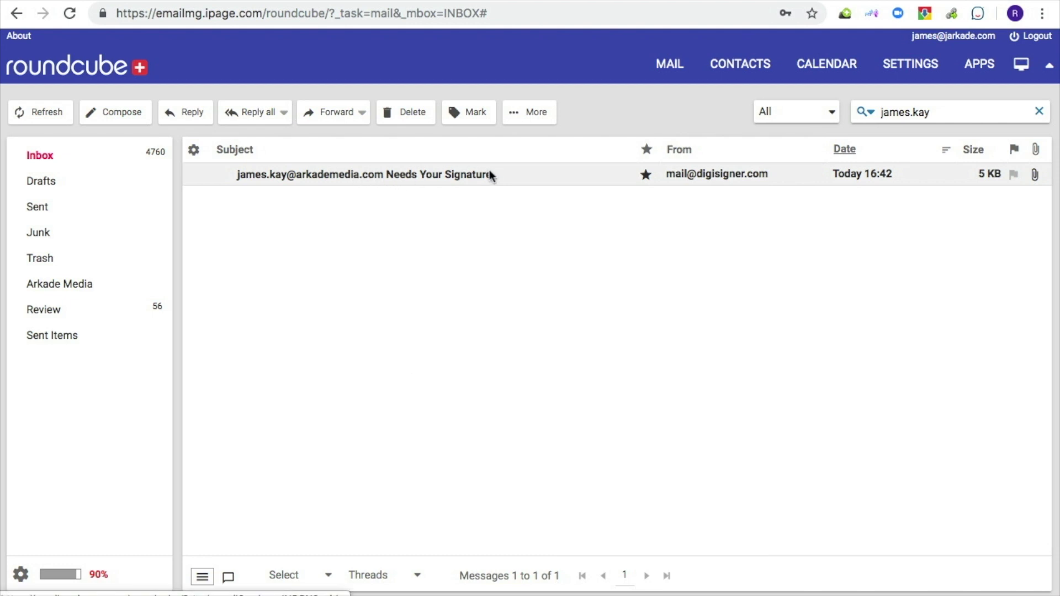
# Open the 'Needs Your Signature' e-mail to reach the NDA on DigiSigner's signing page
pyautogui.doubleClick(421, 175)
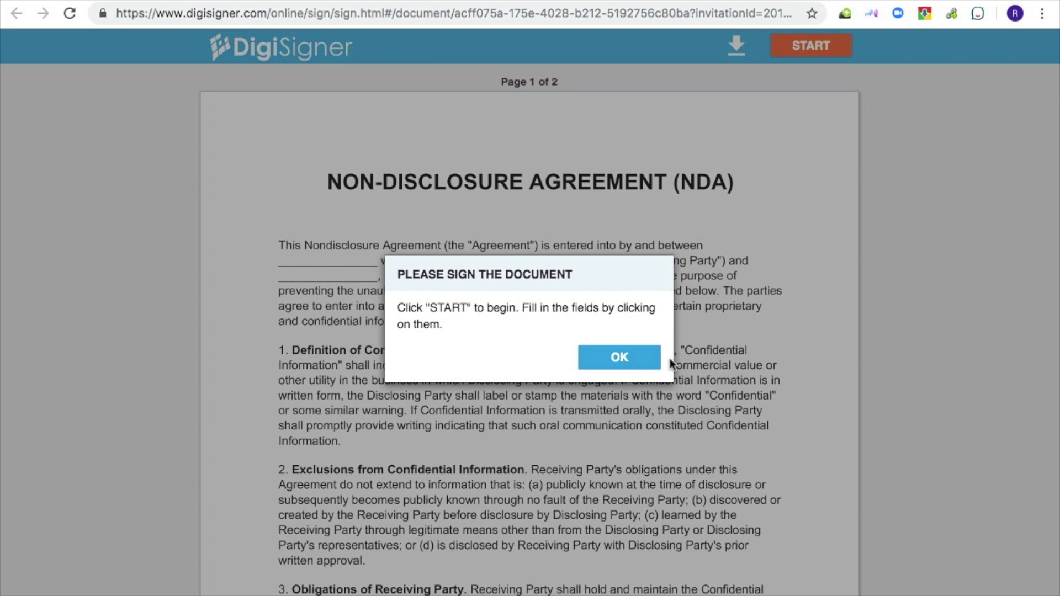
# Dismiss the signing instructions and start guided signing at the Disclosing Party fields
pyautogui.click(639, 361)
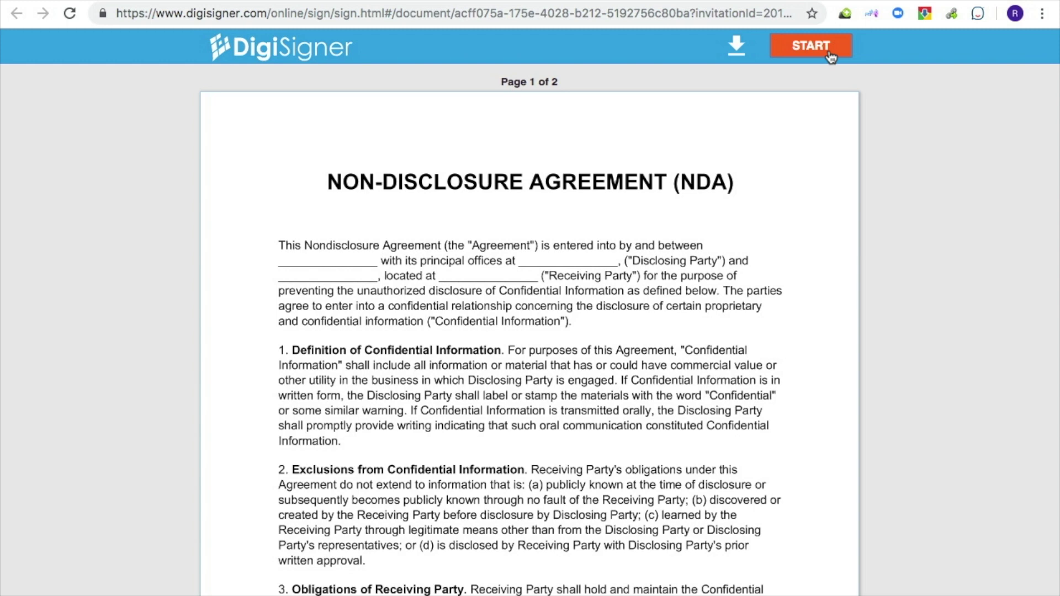
pyautogui.click(829, 55)
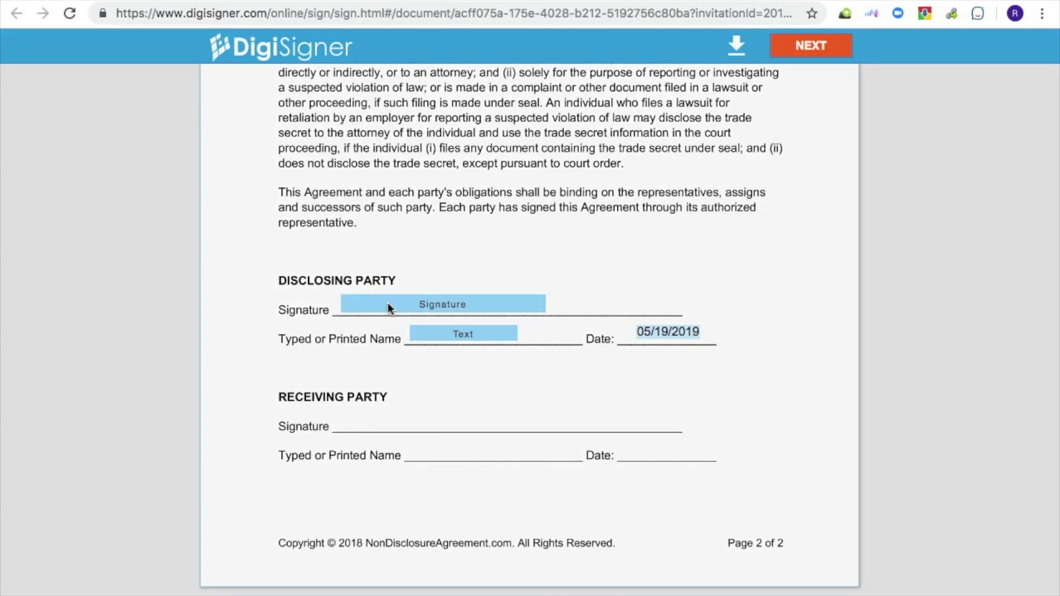
# Sign the Disclosing Party block in bold handwriting style, enter the printed name, and save
pyautogui.click(388, 303)
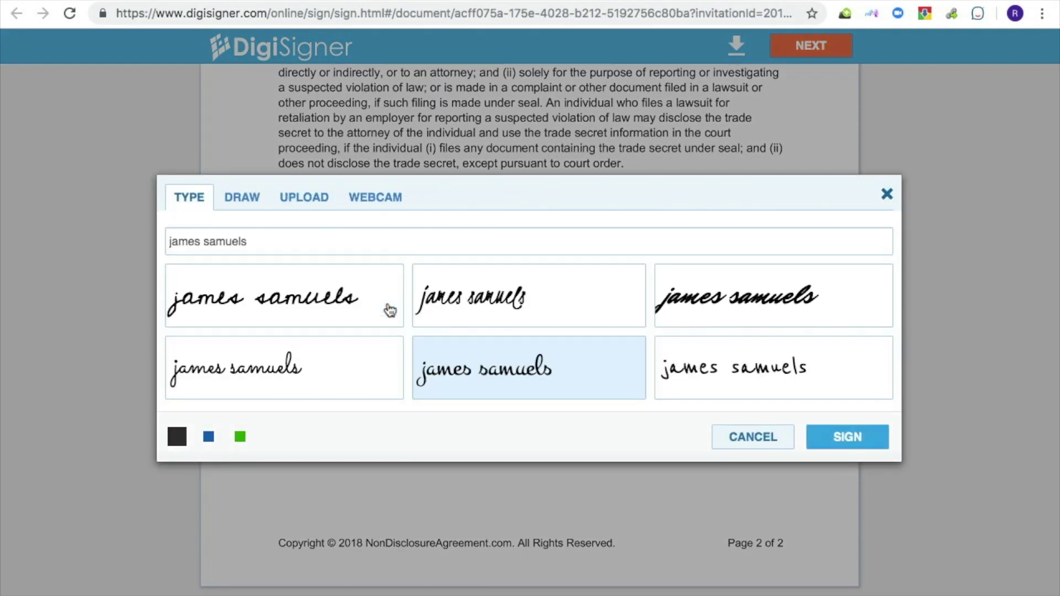
pyautogui.click(740, 310)
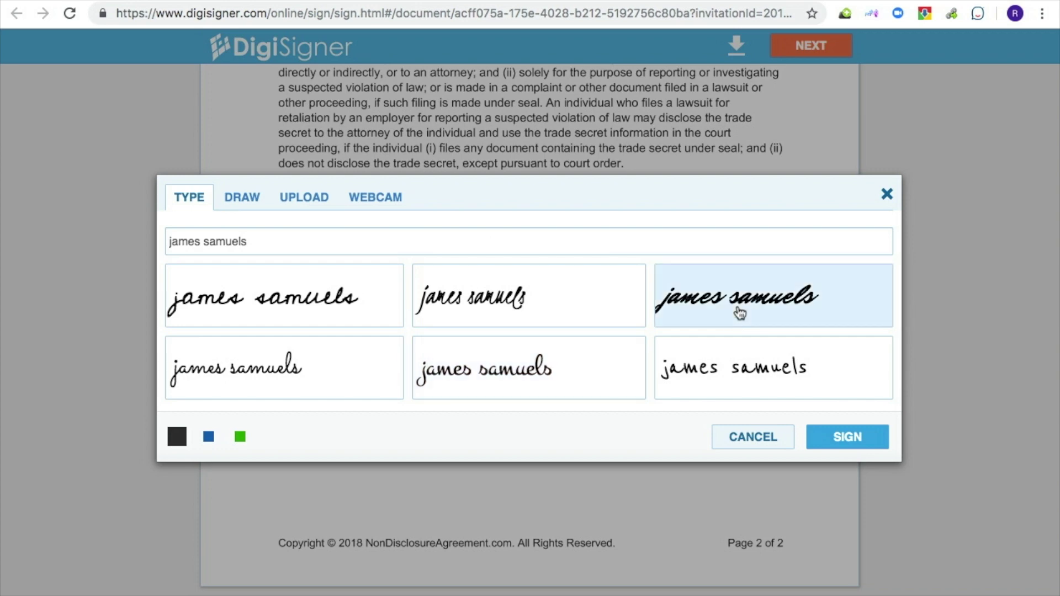
pyautogui.click(840, 442)
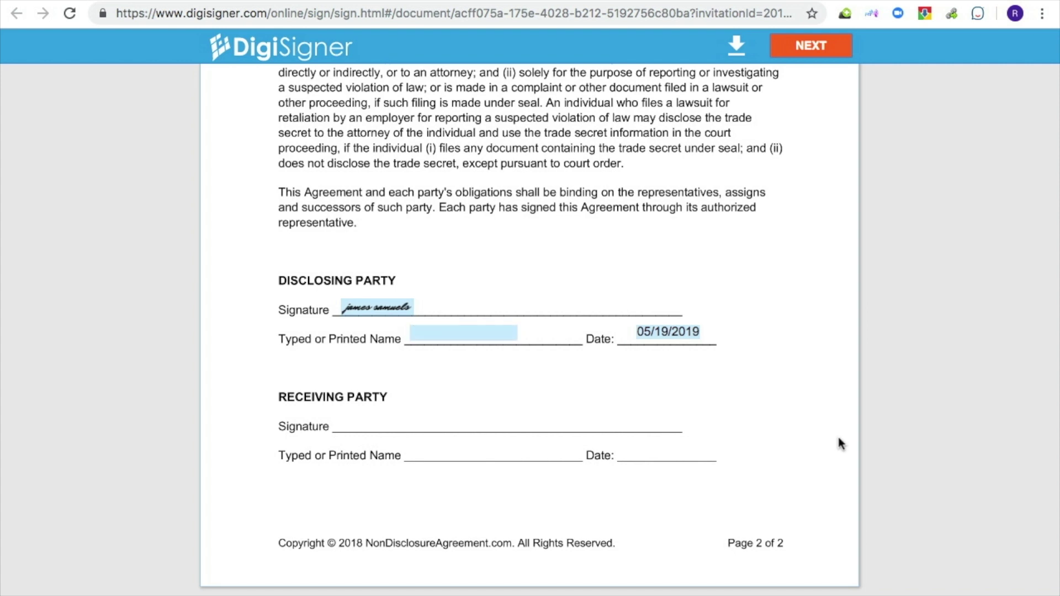
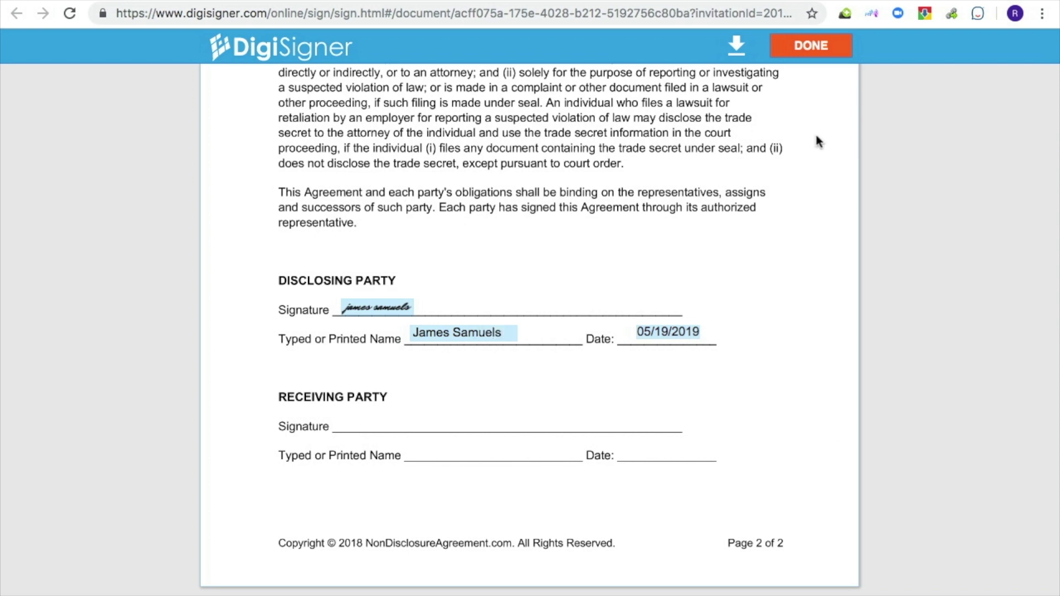
pyautogui.click(813, 45)
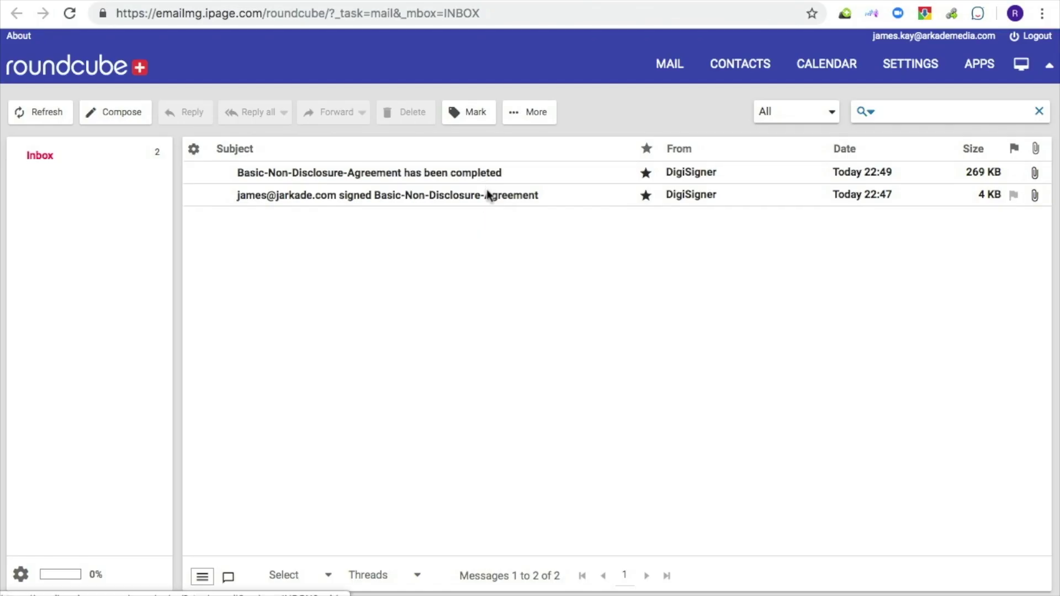
pyautogui.click(487, 195)
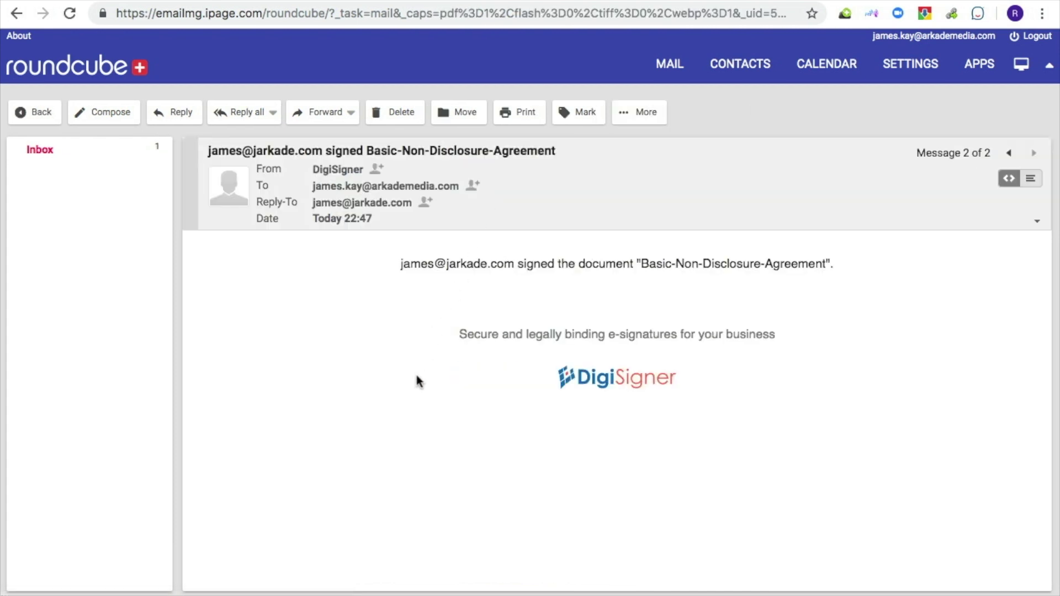
# Back in the inbox, open the 'has been completed' message and its attached signed PDF
pyautogui.press('super+bracketleft')
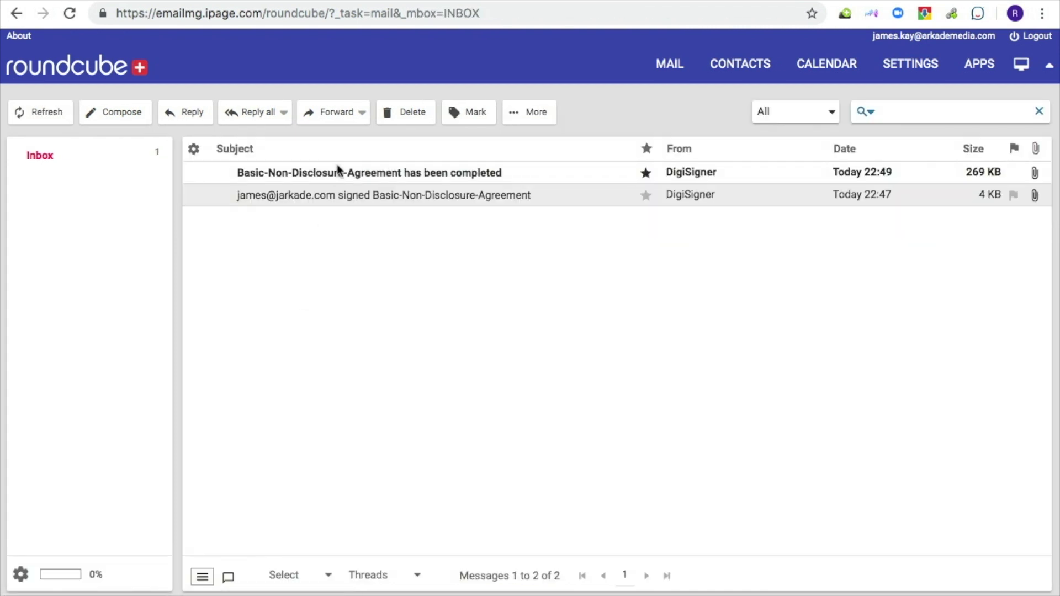
pyautogui.click(337, 170)
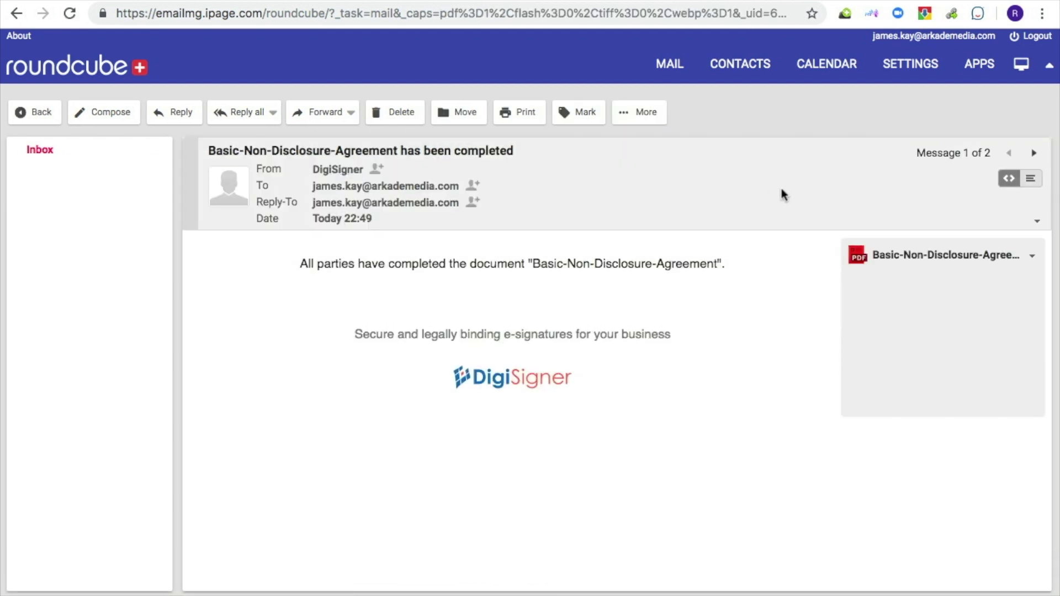
pyautogui.click(922, 260)
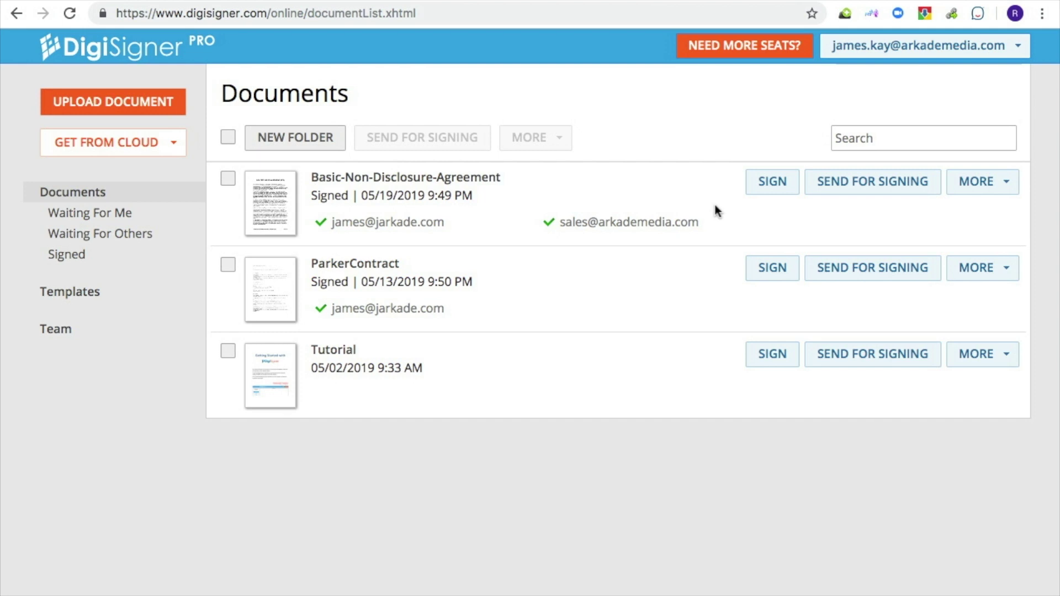
# Download the signed NDA from DigiSigner to the Docs folder as SignedNDA.pdf
pyautogui.click(981, 189)
pyautogui.click(962, 404)
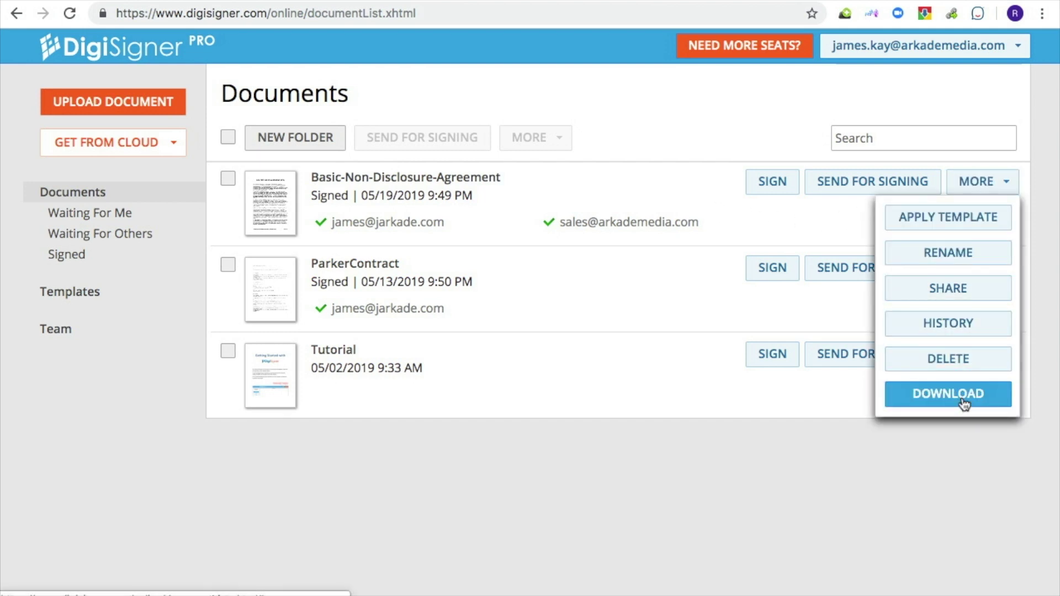
pyautogui.click(789, 386)
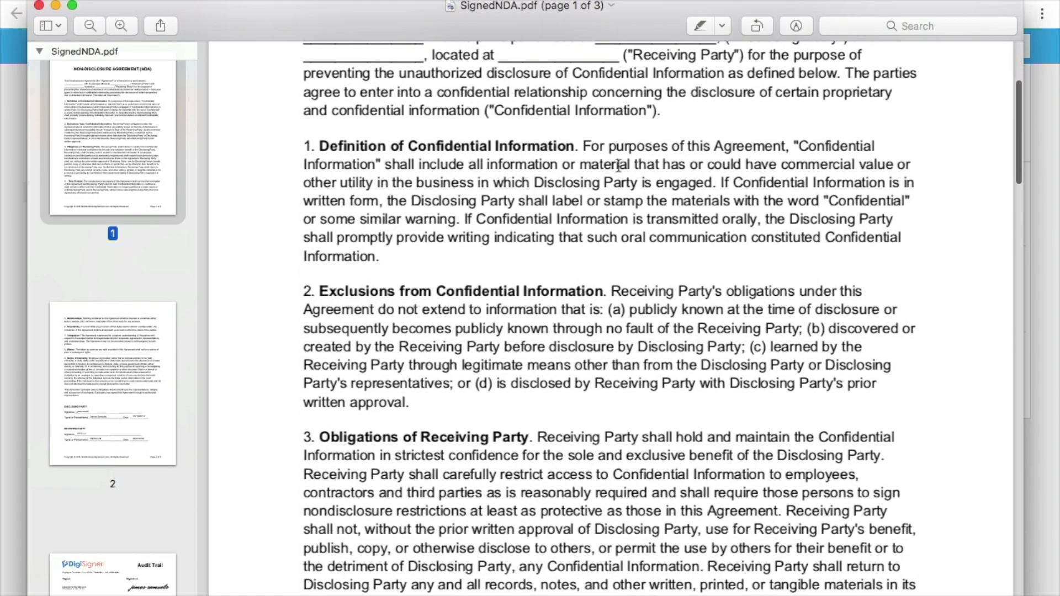
# Scroll SignedNDA.pdf past the page 2 signature blocks to the third-page DigiSigner Audit Trail
pyautogui.scroll(-15, 618, 166)
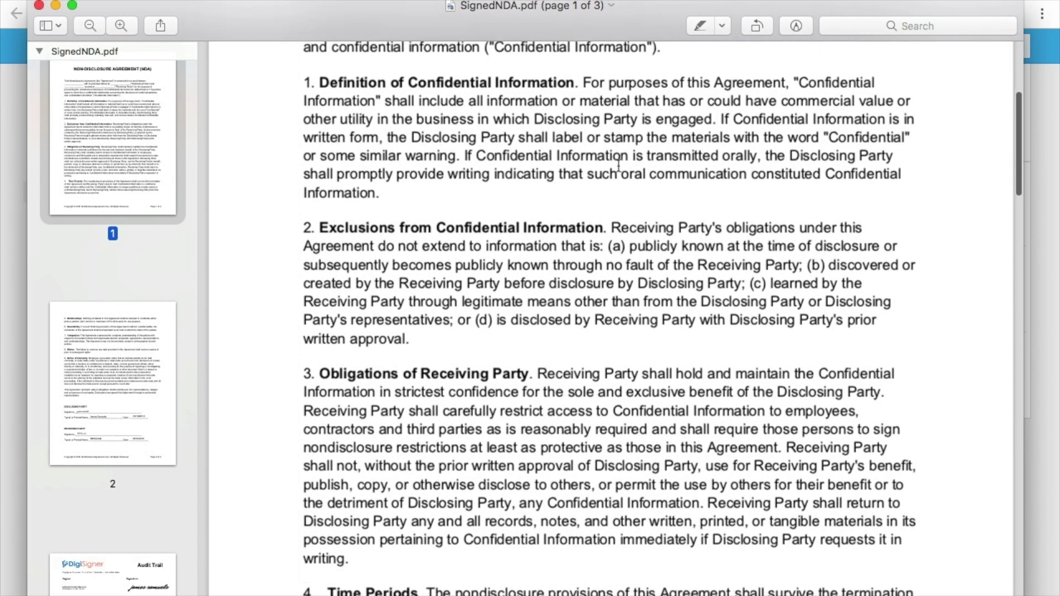
pyautogui.scroll(-12, 618, 166)
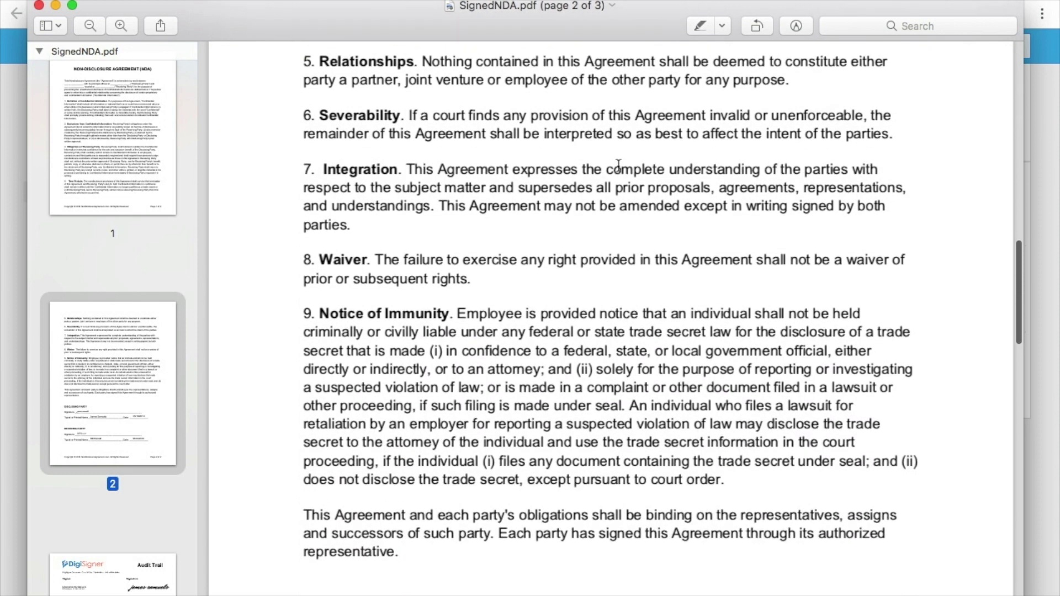
pyautogui.scroll(-2, 618, 166)
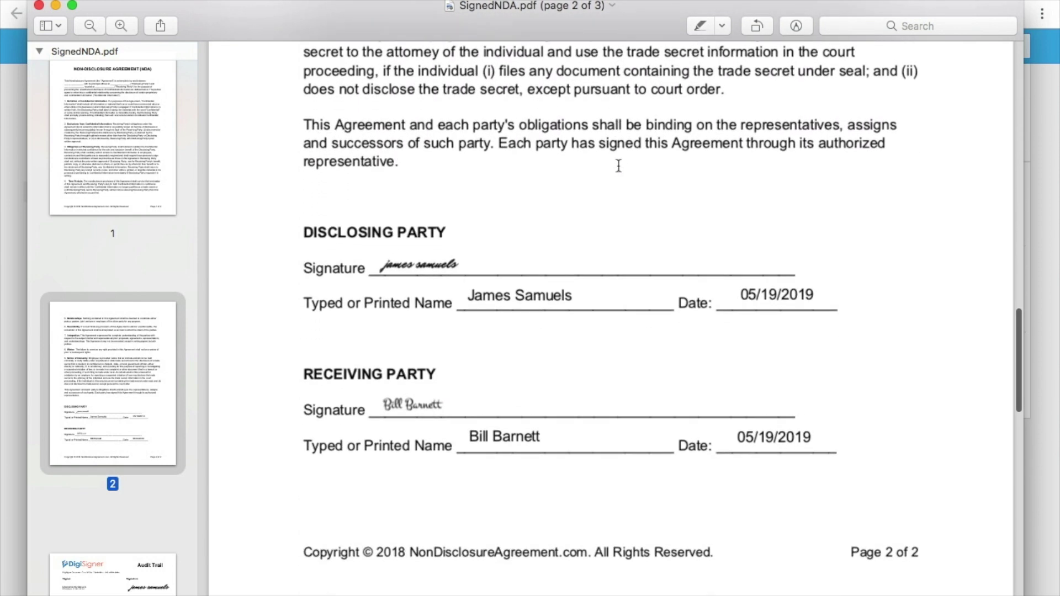
pyautogui.scroll(-5, 618, 166)
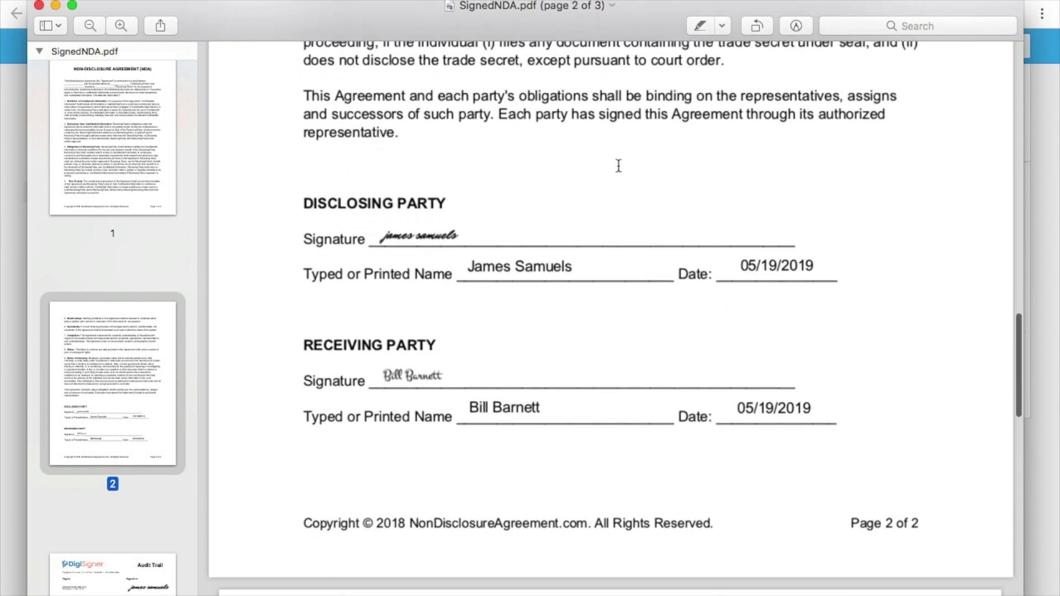
pyautogui.scroll(-4, 618, 165)
pyautogui.scroll(-3, 618, 166)
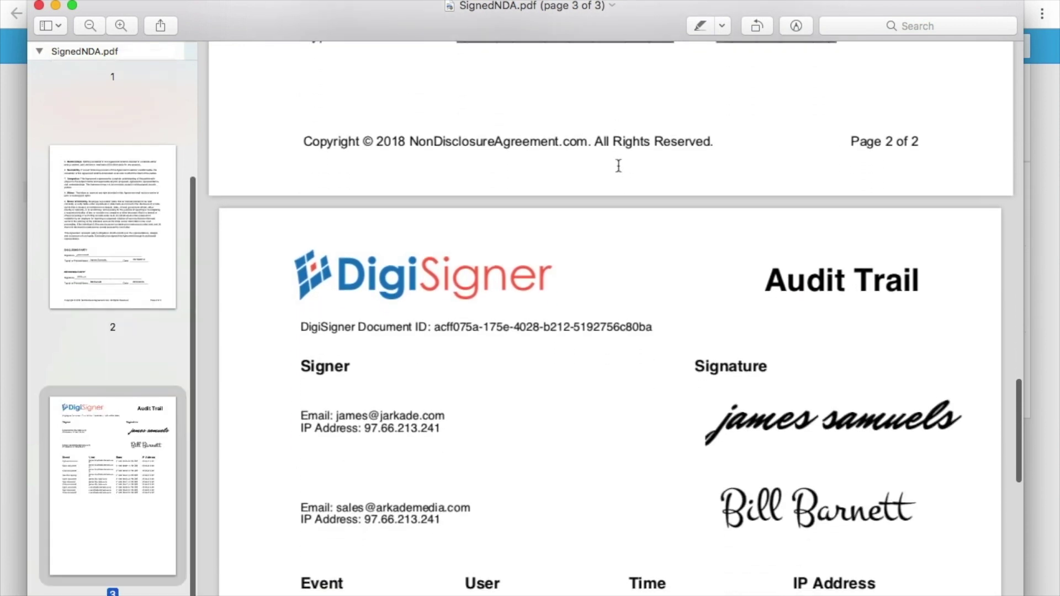
pyautogui.scroll(-5, 619, 165)
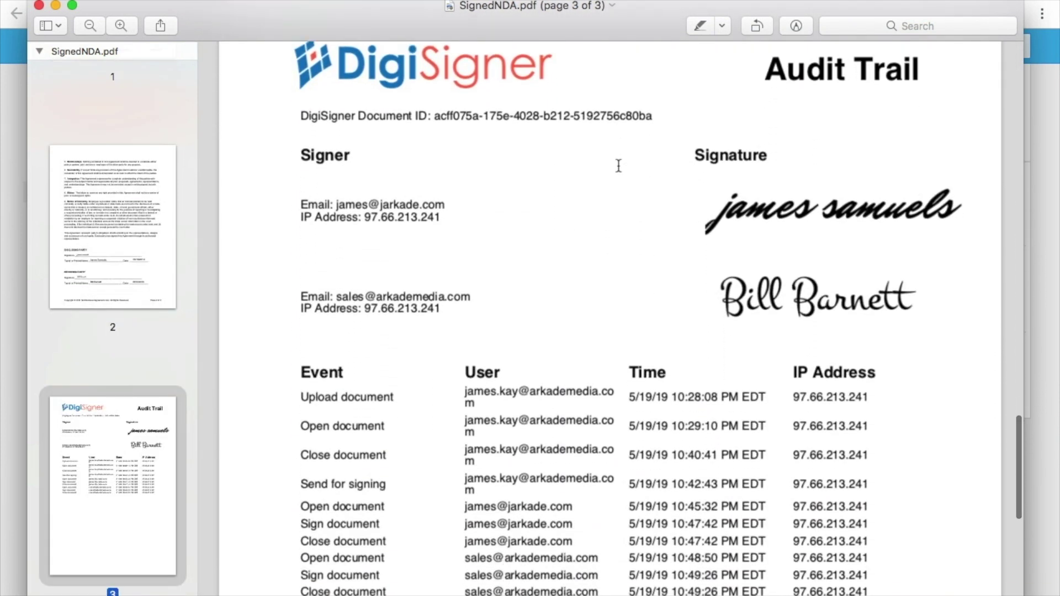